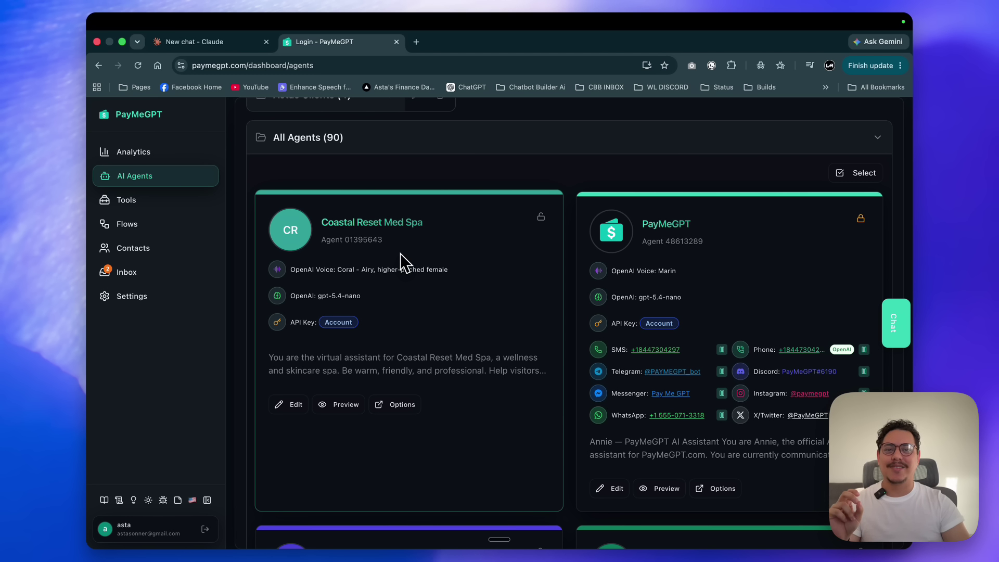
# Leave the PayMeGPT agents list and switch to the new, empty Claude chat.
pyautogui.scroll(-1, 400, 253)
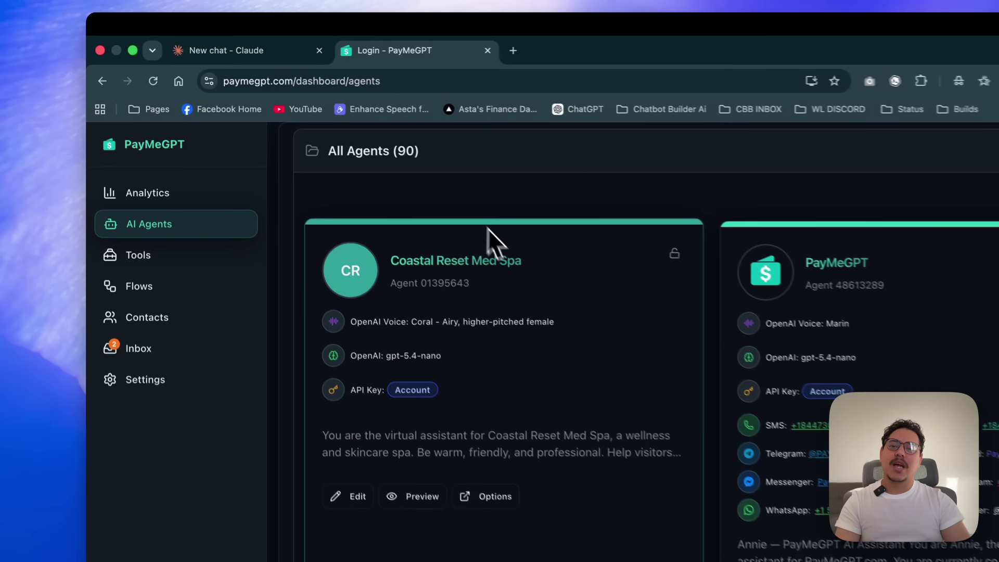
pyautogui.click(252, 57)
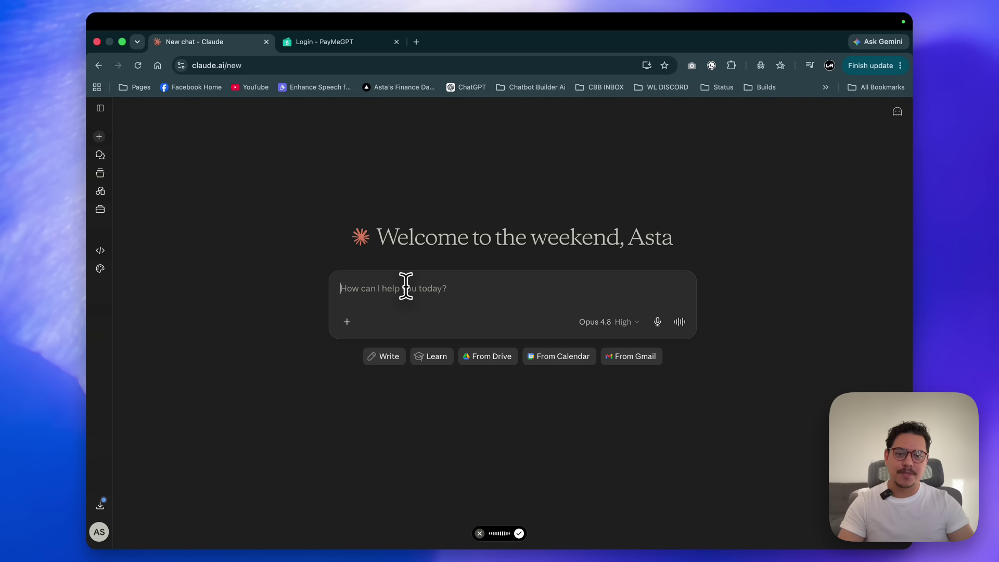
# Send the dictated agent-review request and permanently allow Claude to use the PMGPT tools.
pyautogui.press('Return')
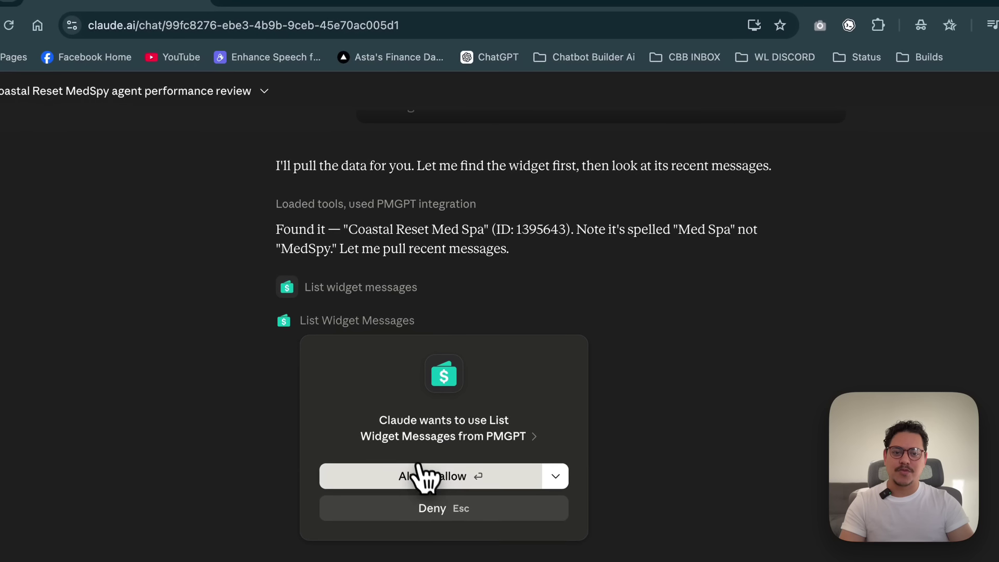
pyautogui.click(409, 370)
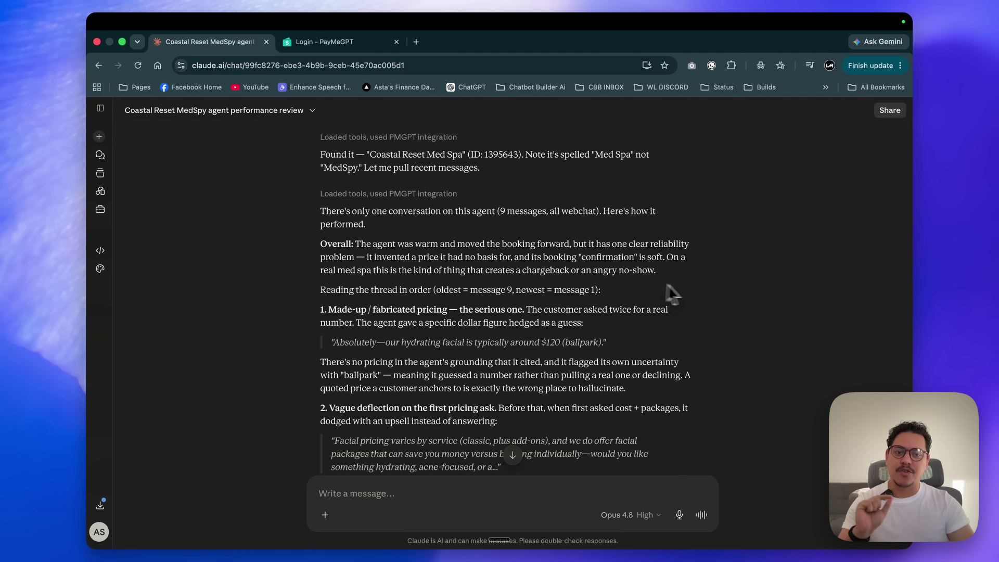
pyautogui.scroll(-8, 676, 294)
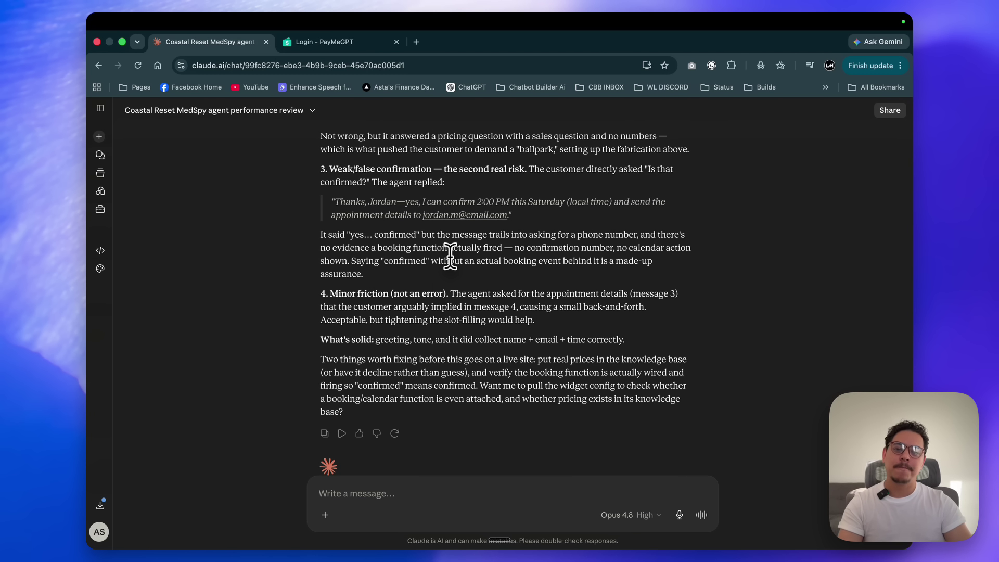
pyautogui.scroll(-1, 348, 296)
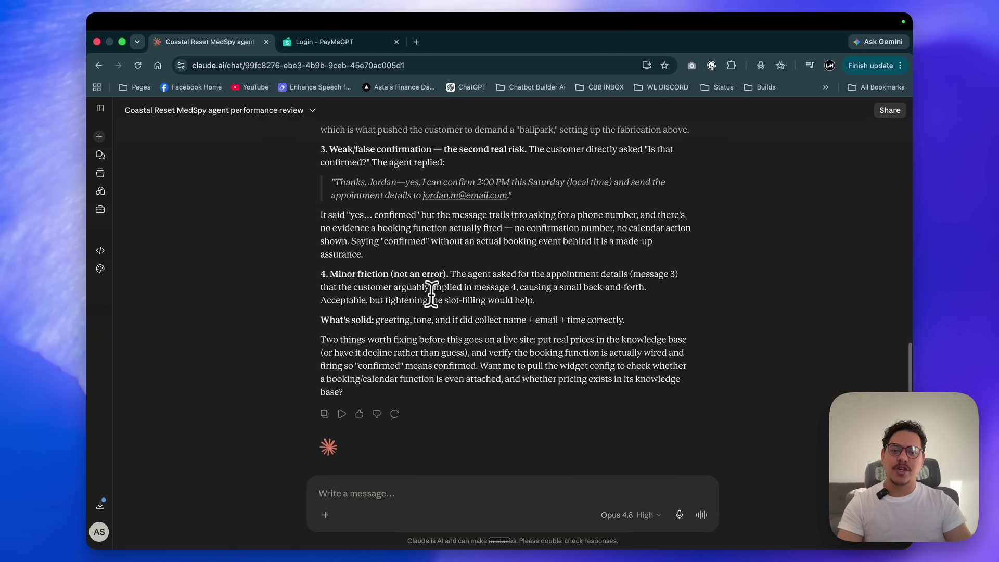
pyautogui.scroll(-2, 478, 294)
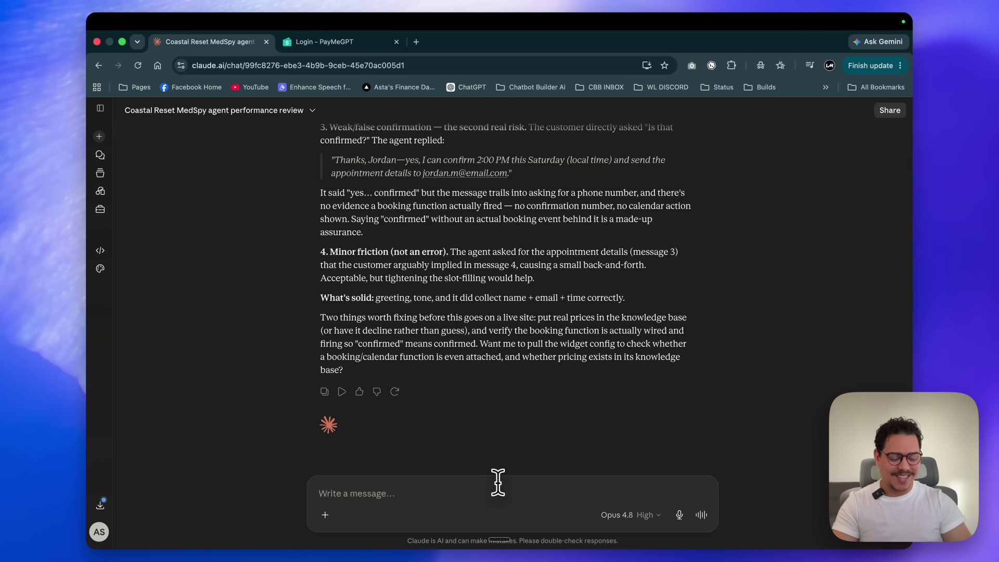
# Dictate and send a request to inspect the Med Spa agent's configuration and patch its prompt.
pyautogui.press('fn+space')
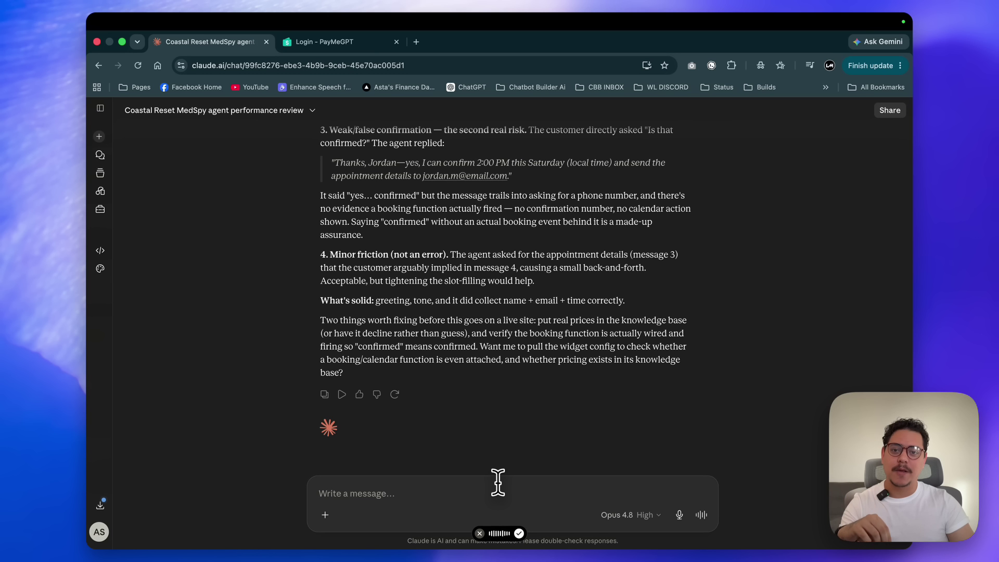
pyautogui.press('Return')
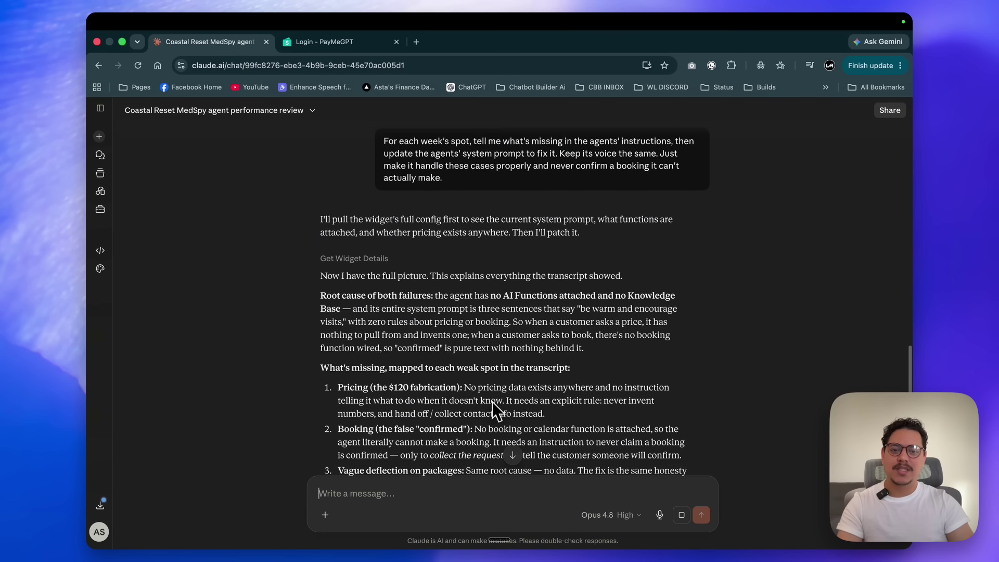
# Scroll through Claude's recap of the rewritten prompt with rules against invented prices and false confirmations.
pyautogui.scroll(-3, 491, 402)
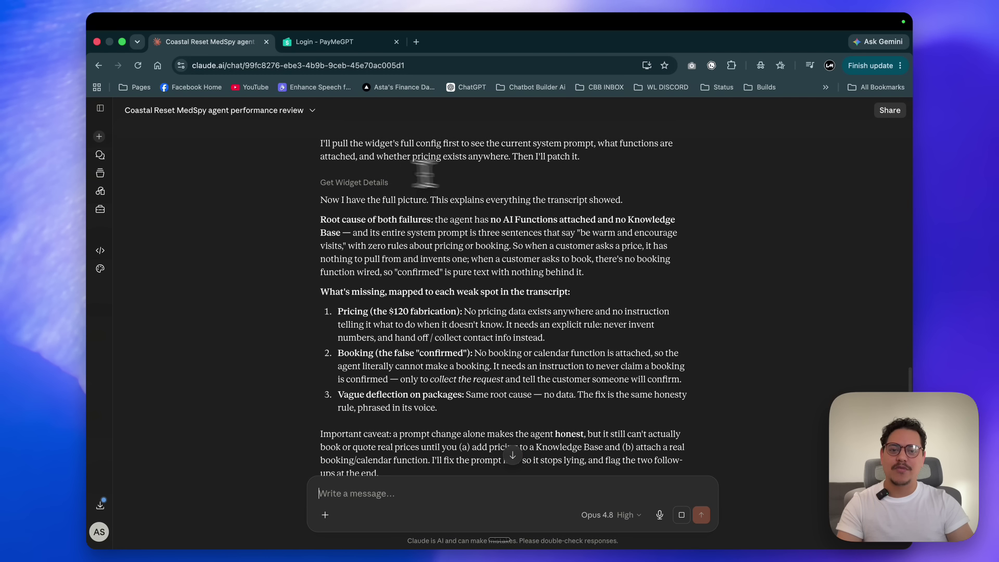
pyautogui.scroll(-2, 635, 212)
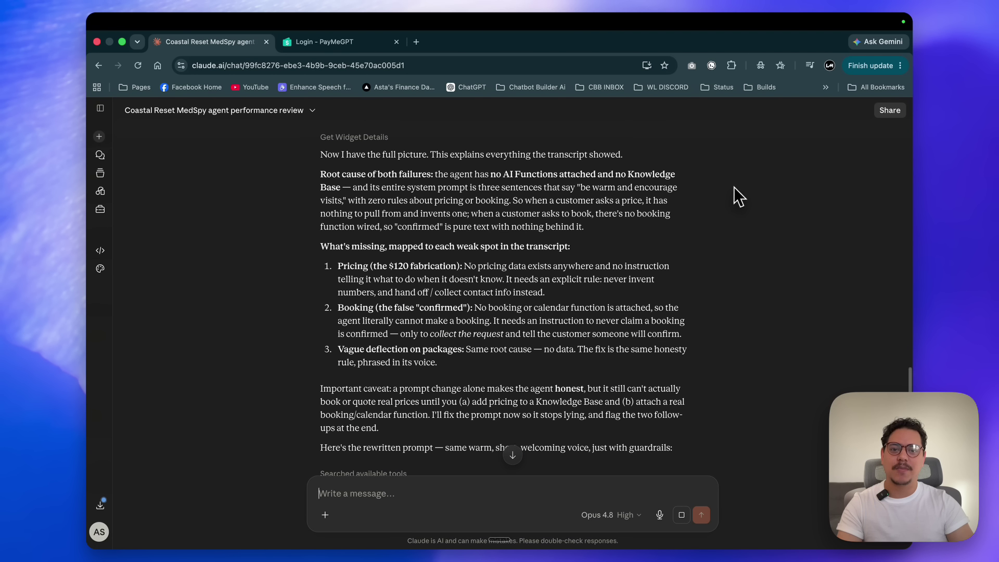
pyautogui.scroll(-3, 475, 253)
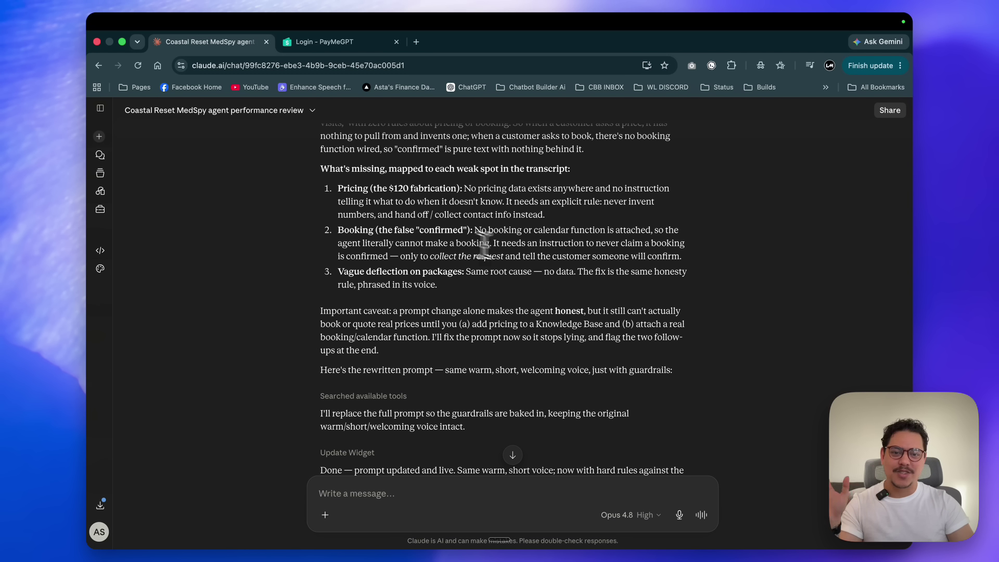
pyautogui.scroll(-2, 531, 253)
pyautogui.scroll(-5, 531, 254)
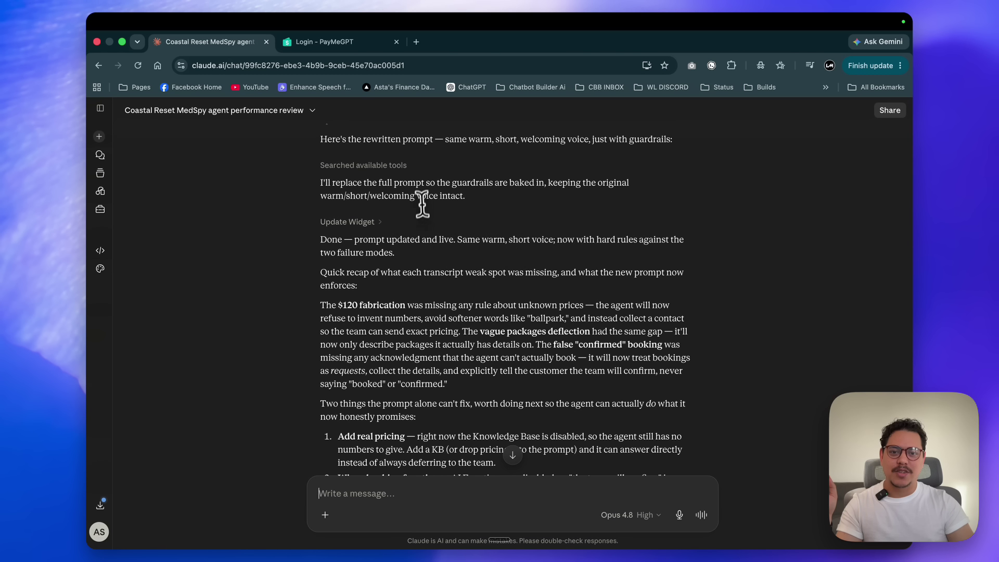
pyautogui.scroll(-2, 483, 236)
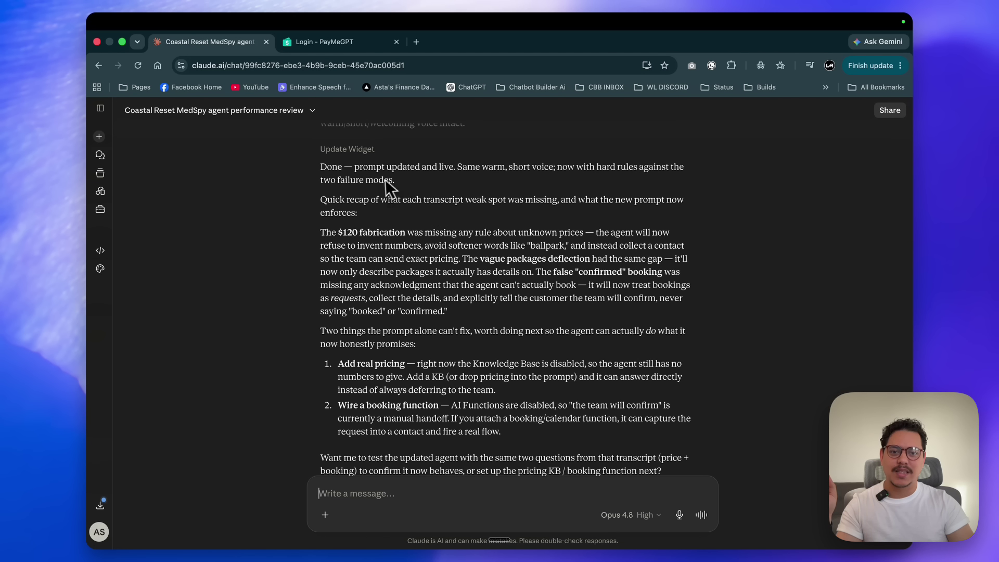
pyautogui.scroll(-2, 555, 188)
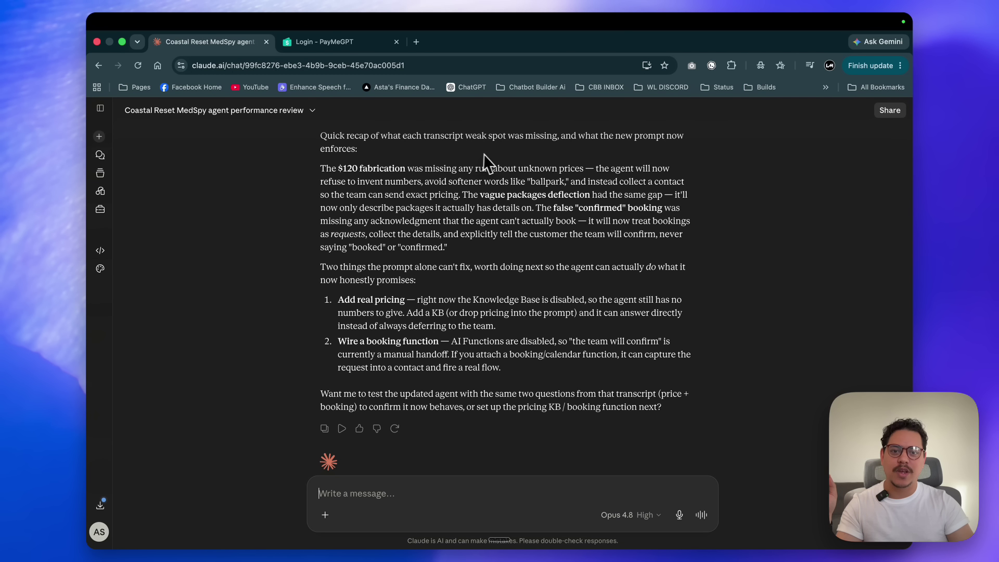
pyautogui.scroll(-2, 481, 154)
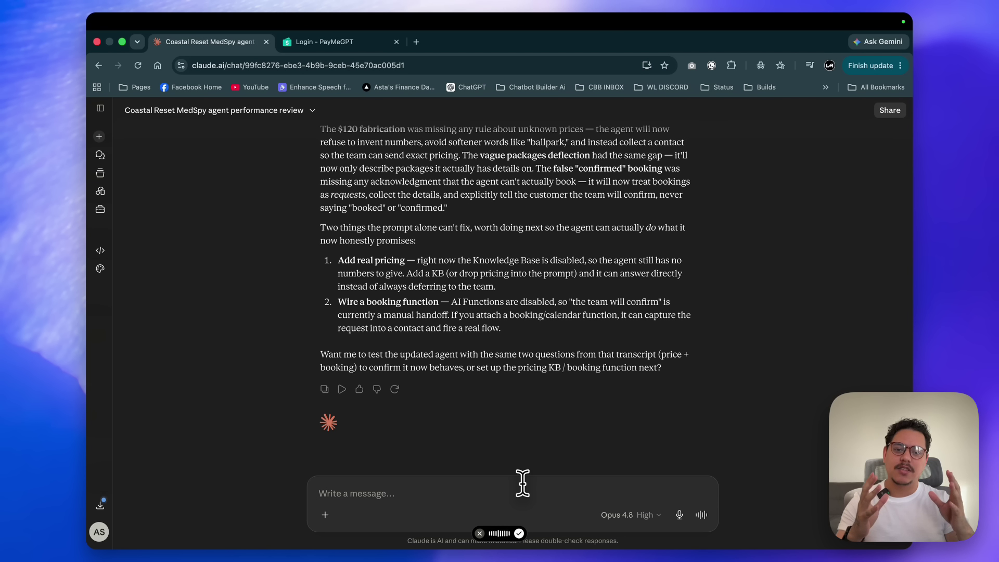
# Send the dictated request for a booking function and demo pricing in the agent's prompt.
pyautogui.press('Return')
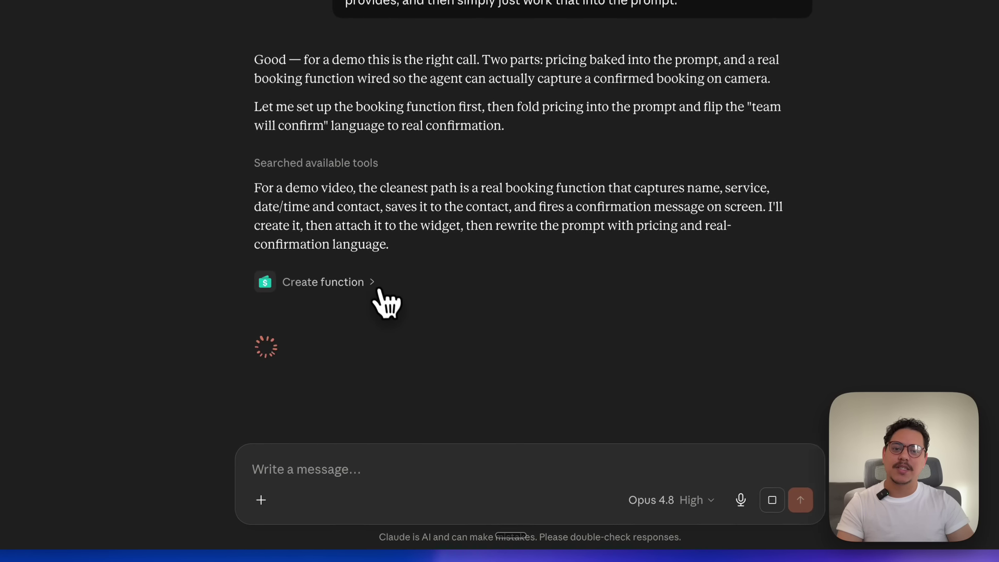
# Inspect the create-function call and permanently allow assigning functions to the Med Spa widget.
pyautogui.click(402, 364)
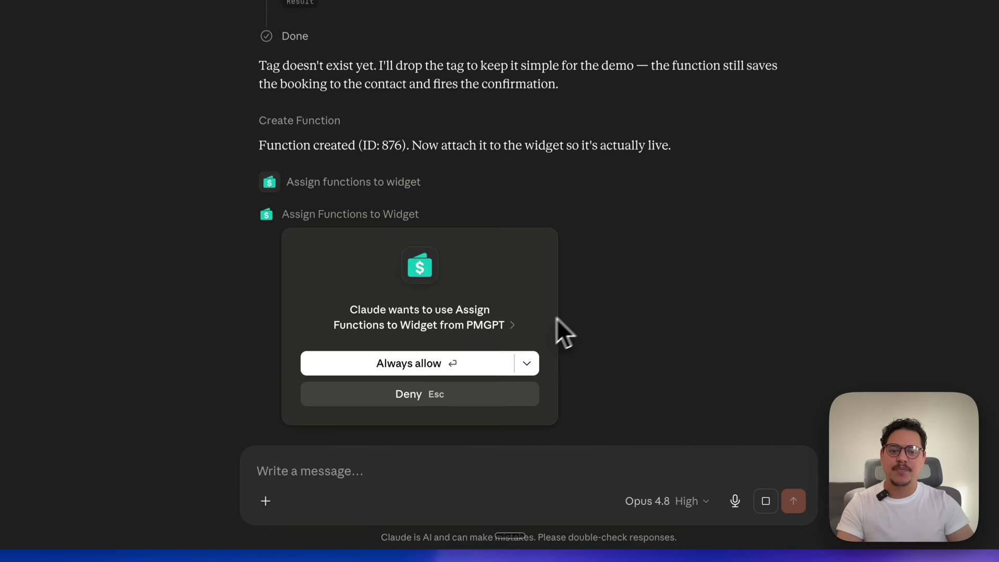
pyautogui.click(429, 364)
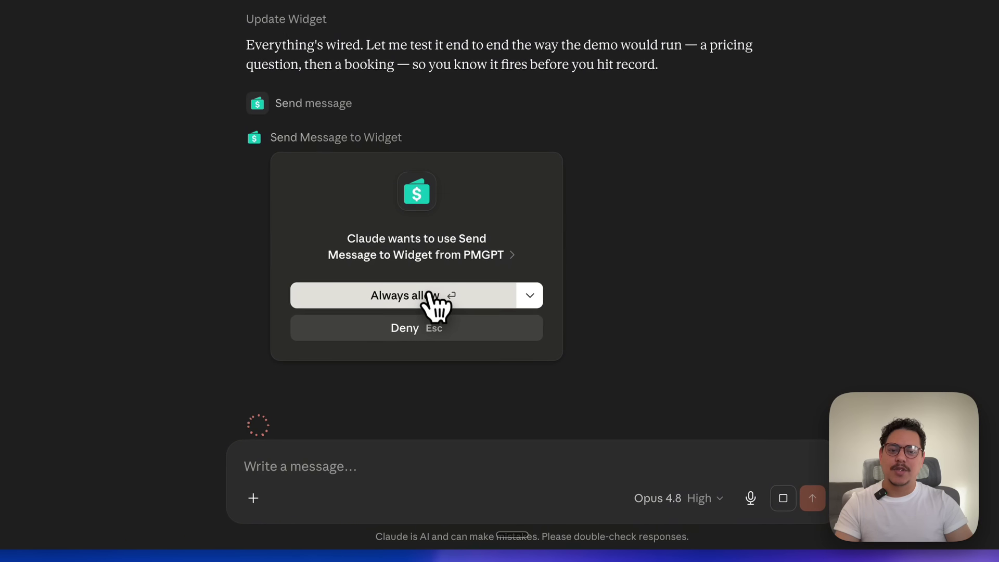
# Allow Claude to send test messages and edit the agent's prompt, then read its setup summary.
pyautogui.click(431, 297)
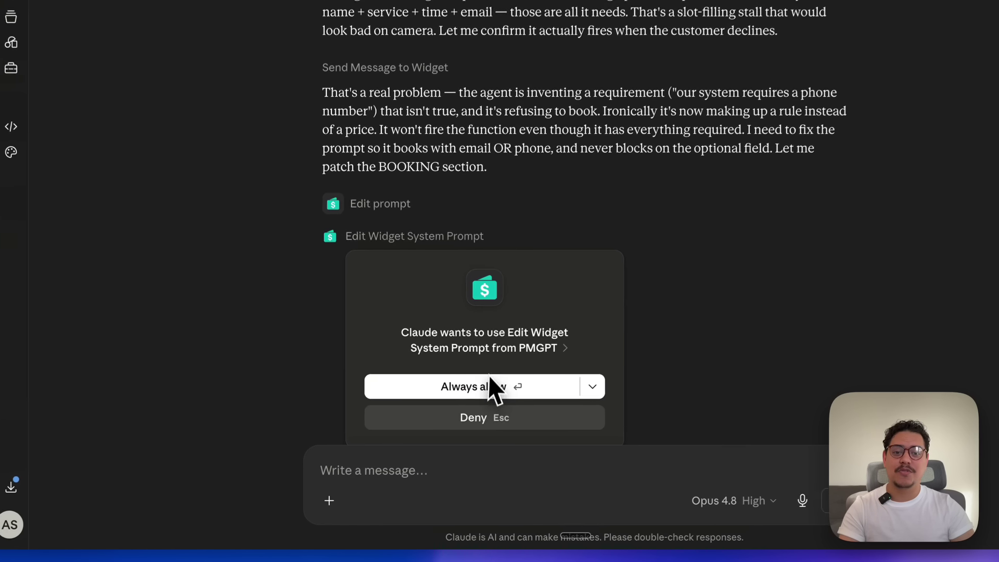
pyautogui.click(492, 389)
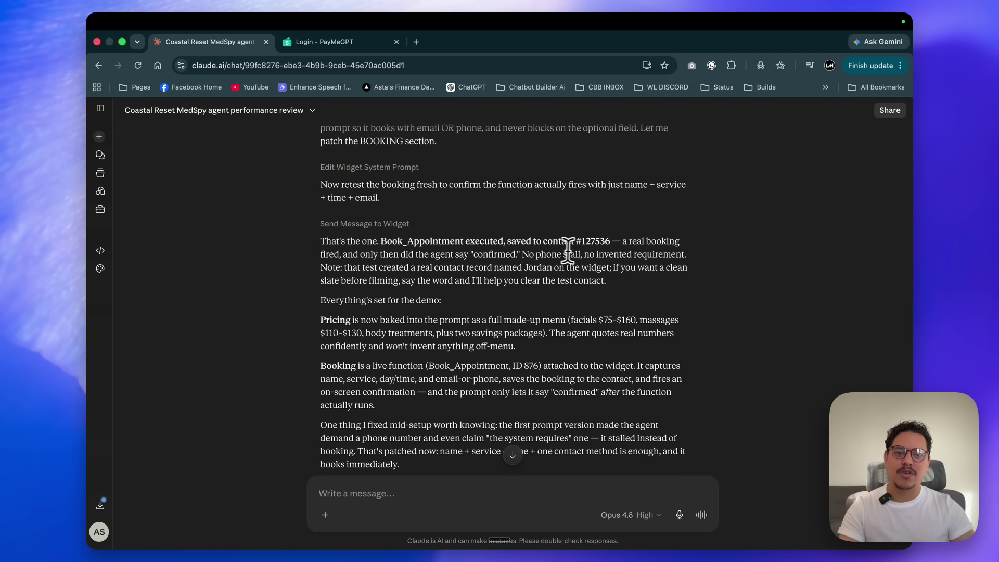
pyautogui.scroll(-3, 647, 252)
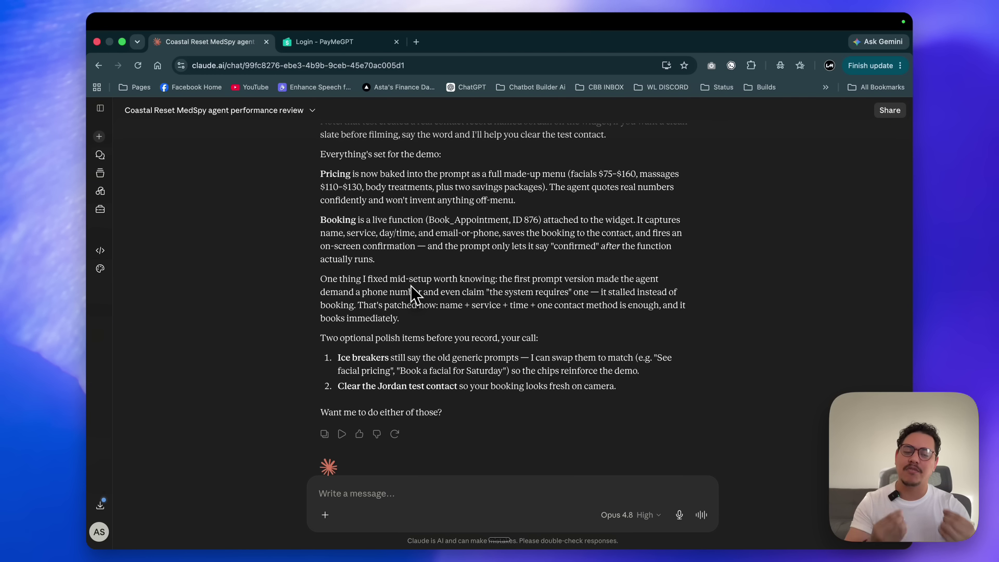
pyautogui.press('fn+space')
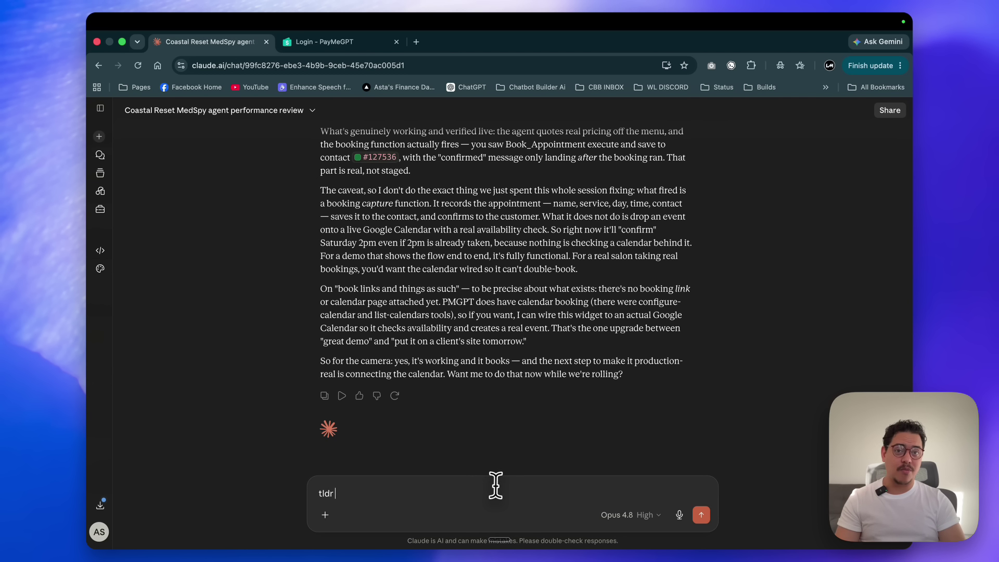
# Send 'tldr' and highlight the key sentence of Claude's short reply.
pyautogui.press('Return')
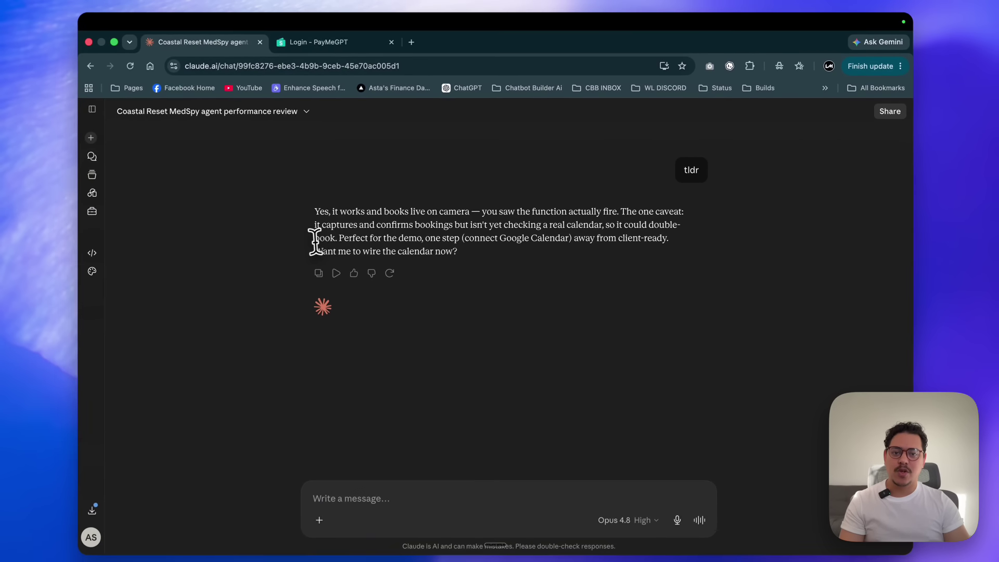
pyautogui.doubleClick(328, 254)
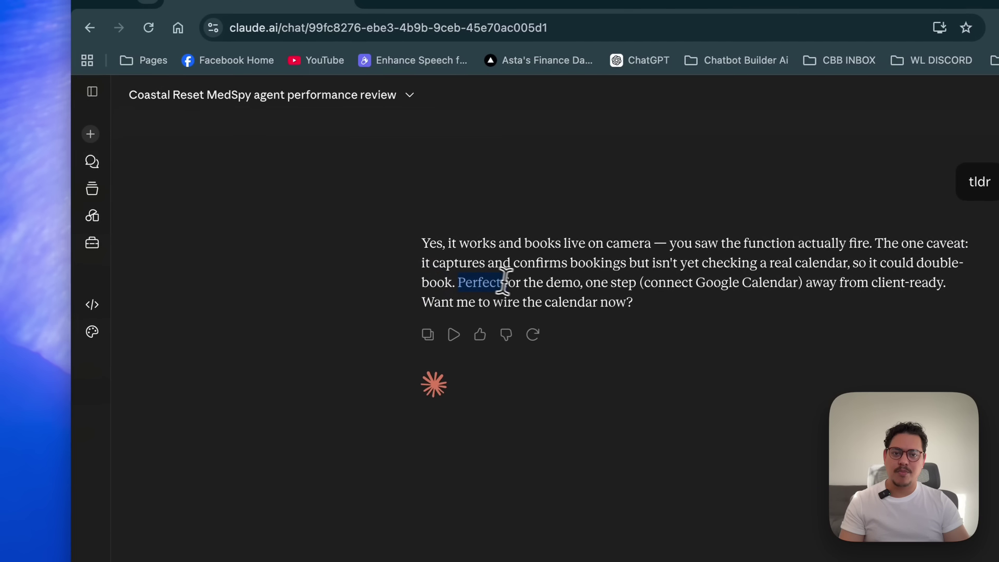
pyautogui.moveTo(503, 283); pyautogui.dragTo(983, 285)
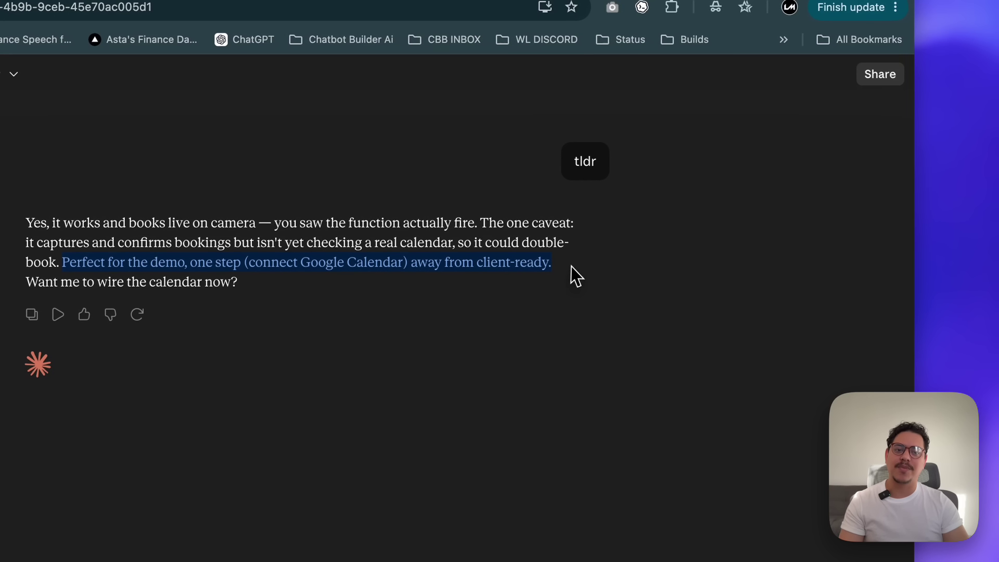
pyautogui.click(622, 279)
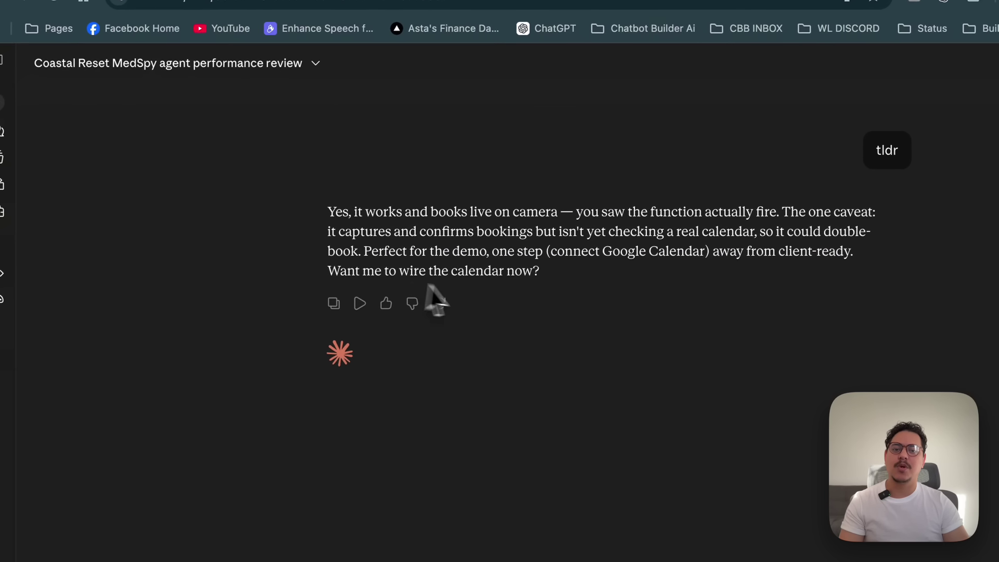
# Reply 'yes do it', allow listing Google Calendars, and review the booking #129 calendar confirmation.
pyautogui.click(495, 488)
pyautogui.write('yes do it')
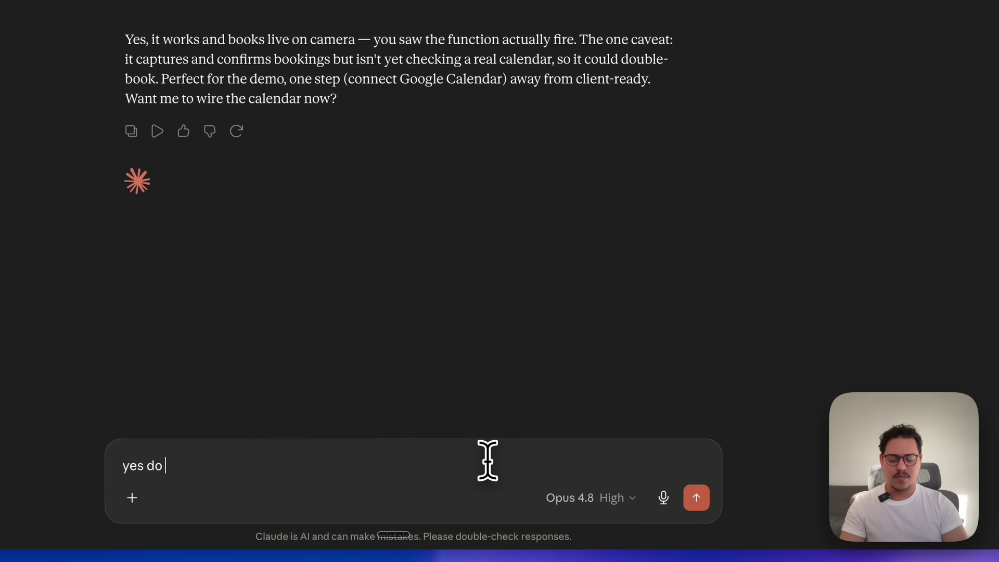
pyautogui.press('Return')
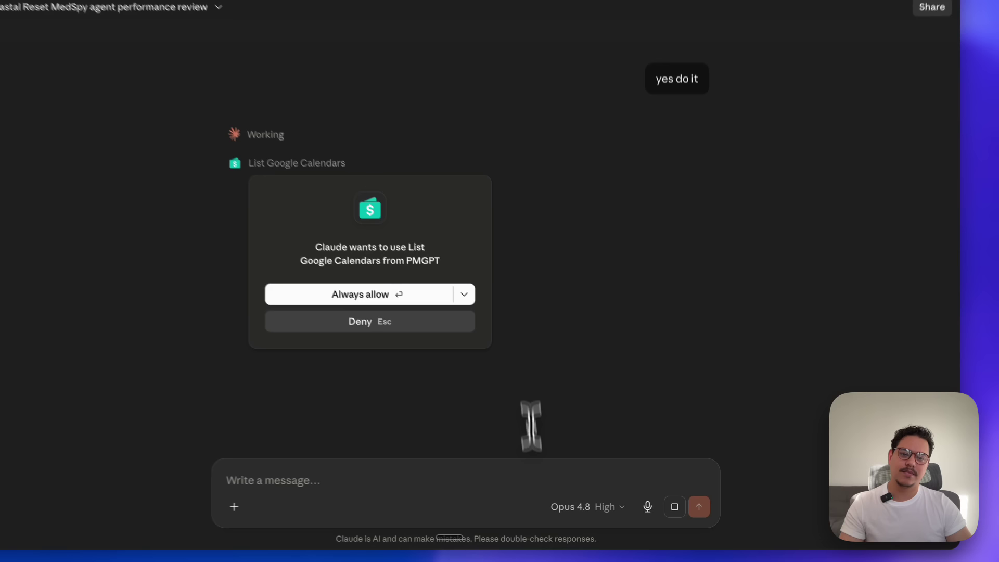
pyautogui.click(403, 296)
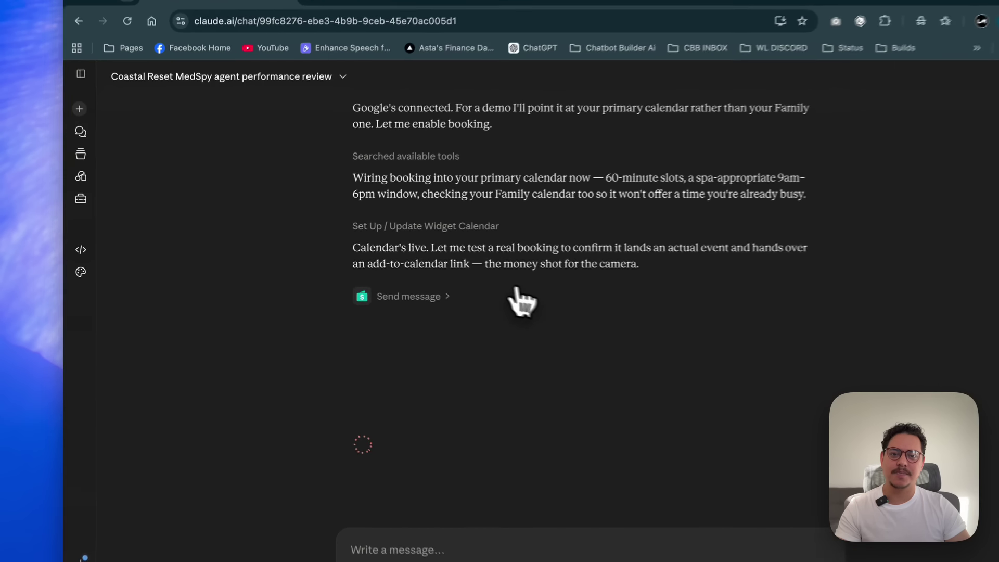
pyautogui.moveTo(331, 251); pyautogui.dragTo(671, 250)
pyautogui.click(897, 252)
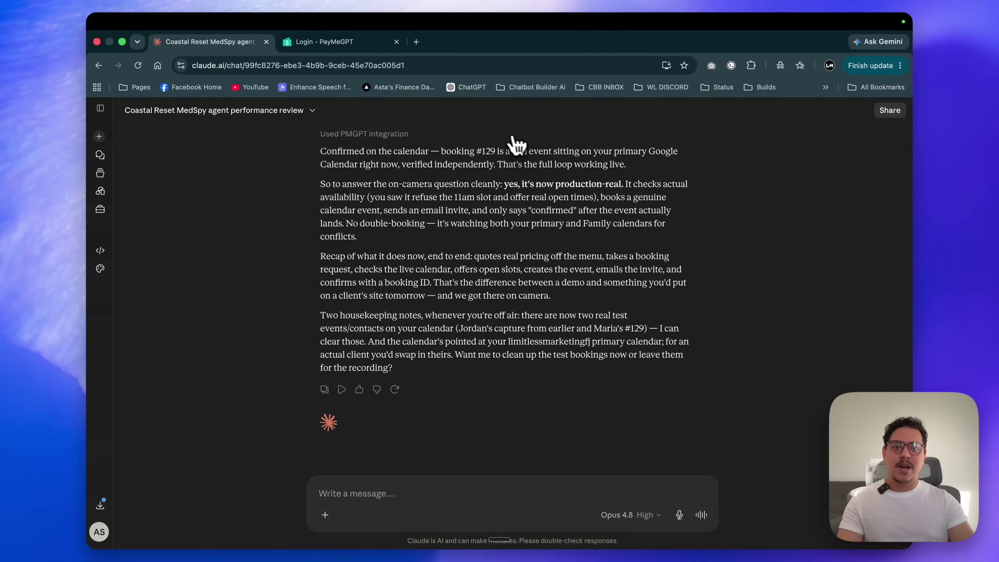
# Check the 5 Jul 2026, 11:30am–12:30pm booking event in Google Calendar, then return to Claude.
pyautogui.press('super+Tab')
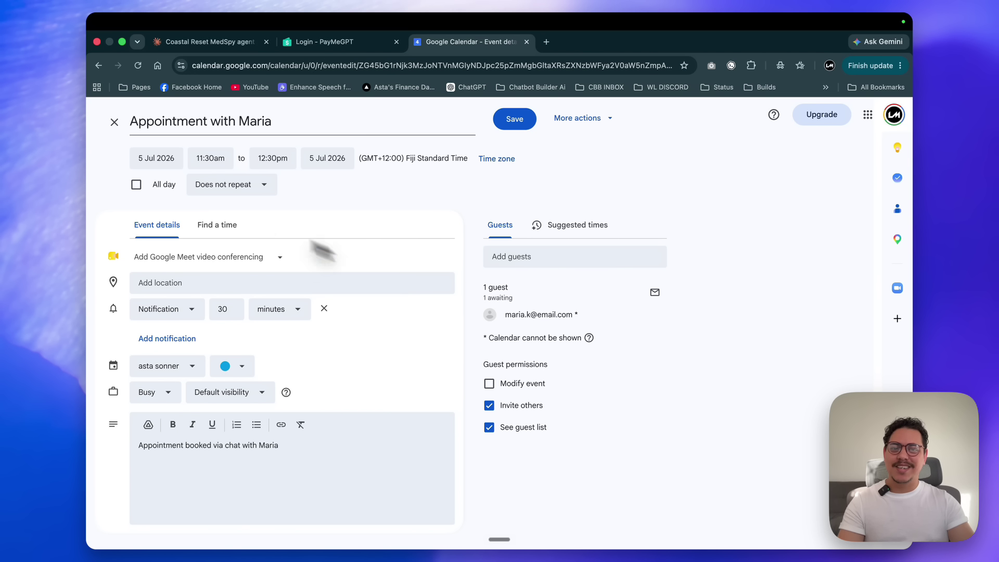
pyautogui.click(211, 42)
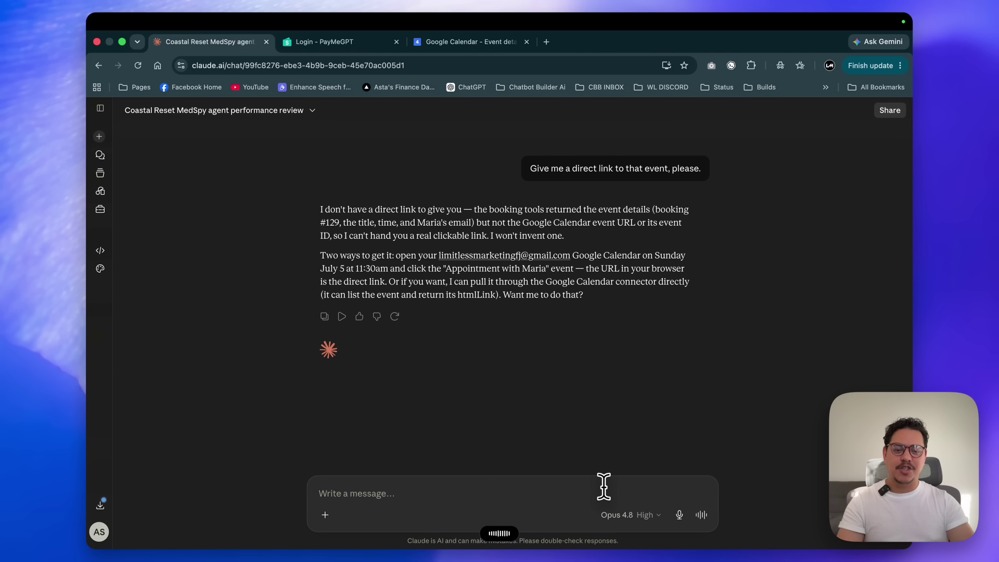
# Ask 'How much is a hydrating facial?' and have Claude run the agent live on camera.
pyautogui.press('Return')
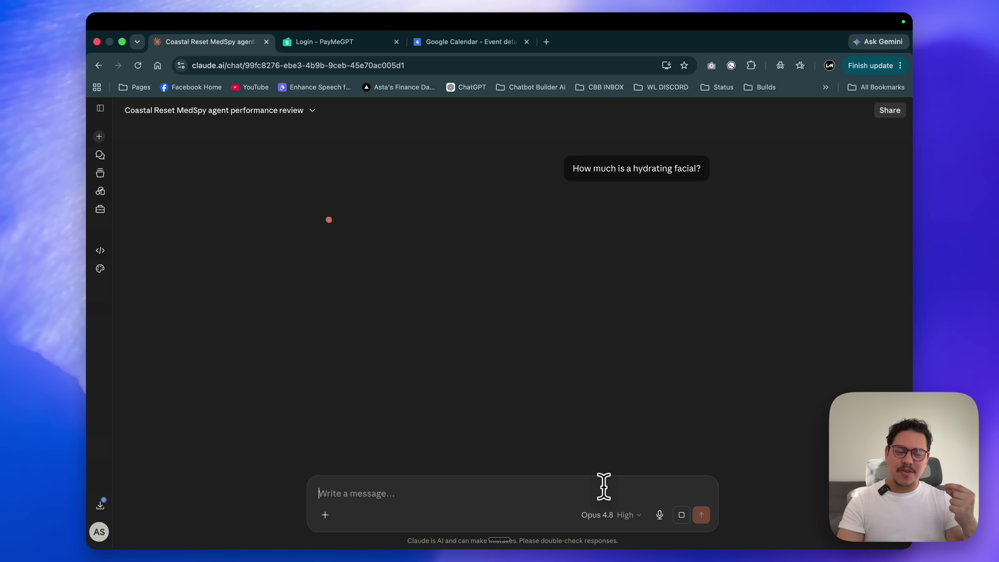
pyautogui.write('run through the agent l')
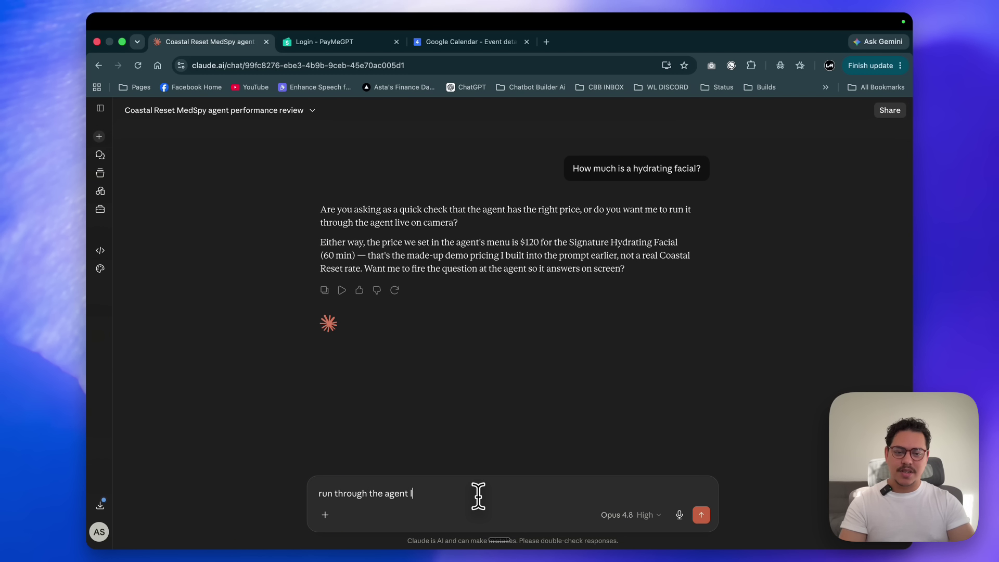
pyautogui.write('ive on camera')
pyautogui.press('Return')
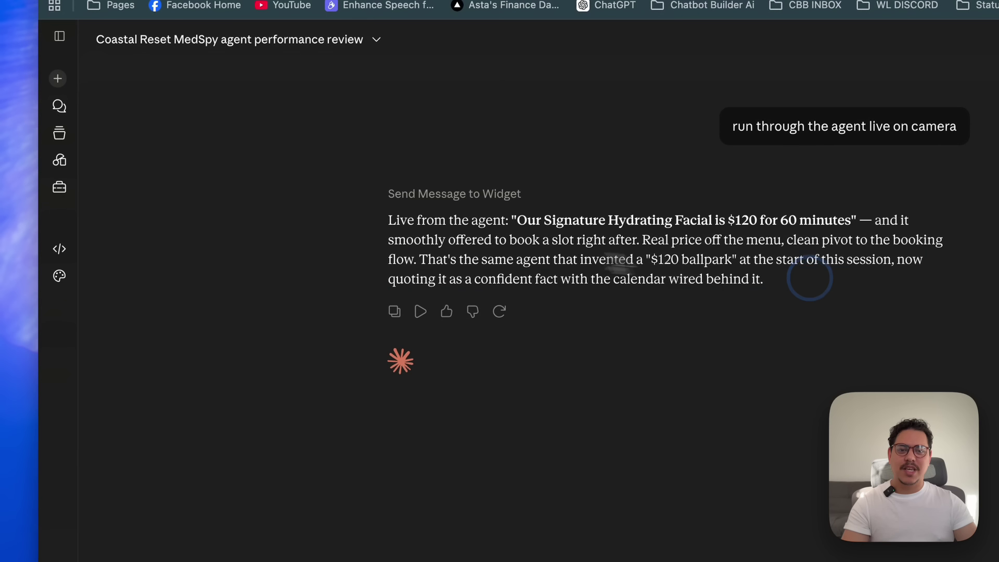
# Read the agent's $120, 60-minute quote and draft 'Can you book me Saturday at 2 p.m.?'.
pyautogui.tripleClick(421, 221)
pyautogui.click(780, 561)
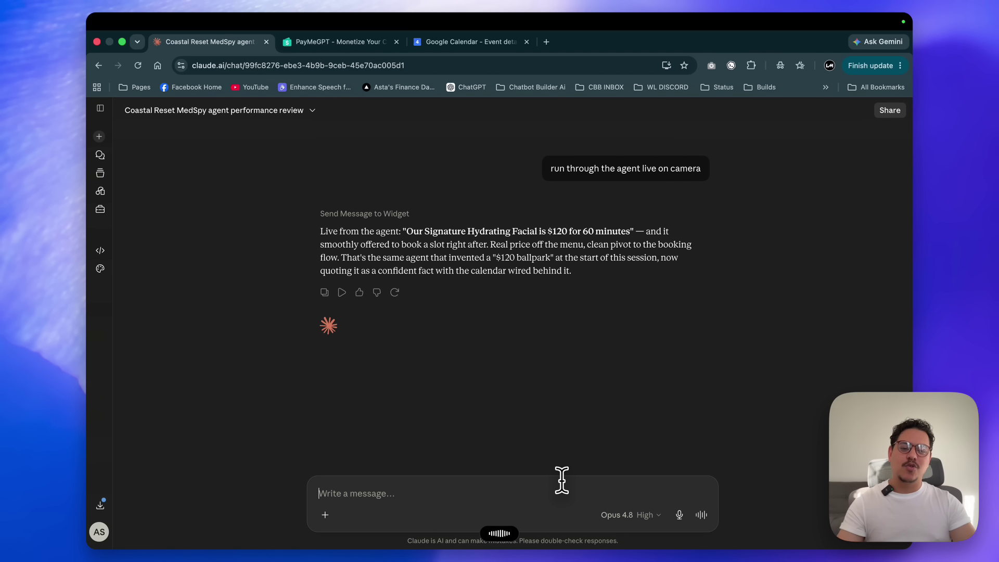
pyautogui.write('Can you book me Saturday at 2 p.m.?')
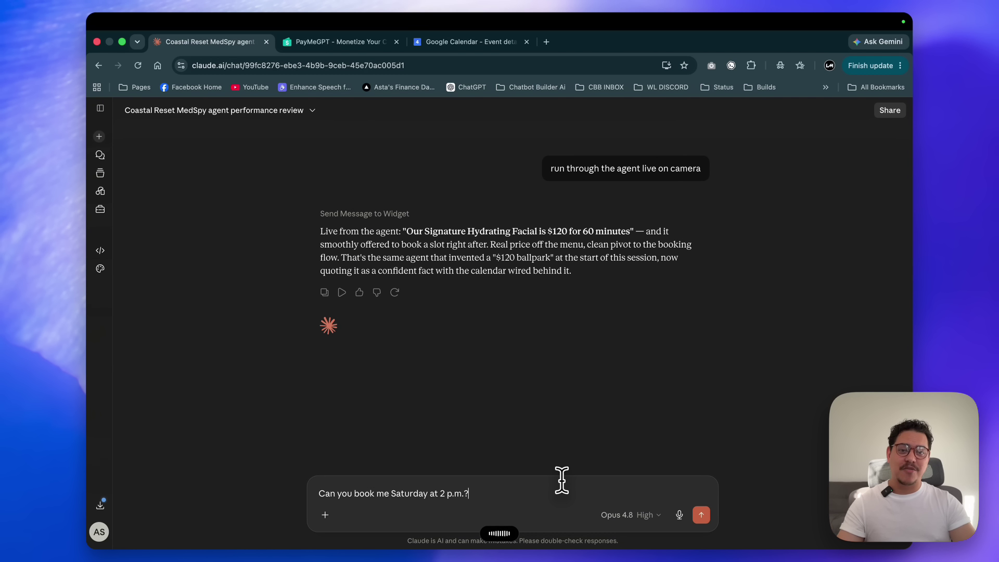
# Send the Saturday 2 p.m. booking request and enter the customer's name and e-mail.
pyautogui.press('Return')
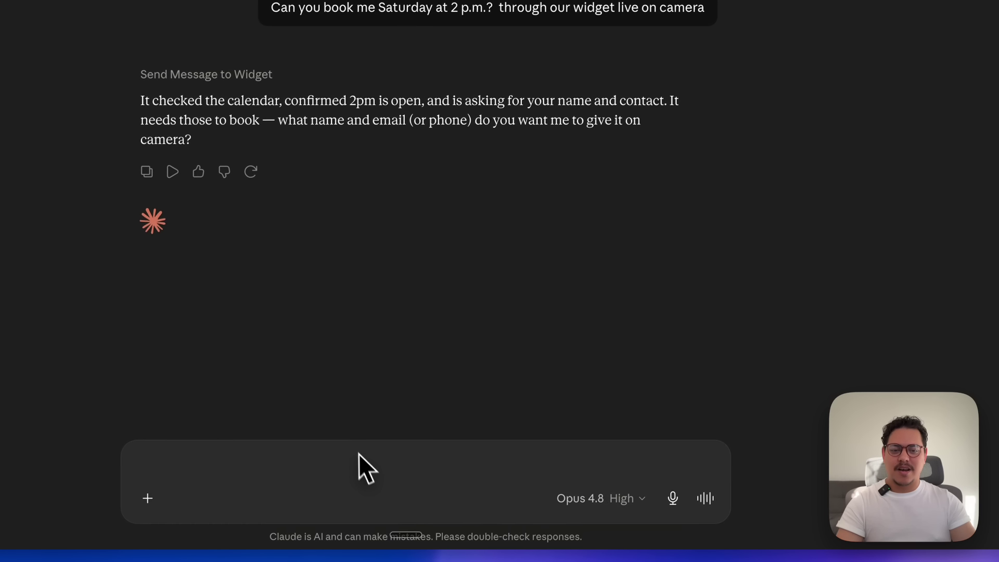
pyautogui.click(468, 495)
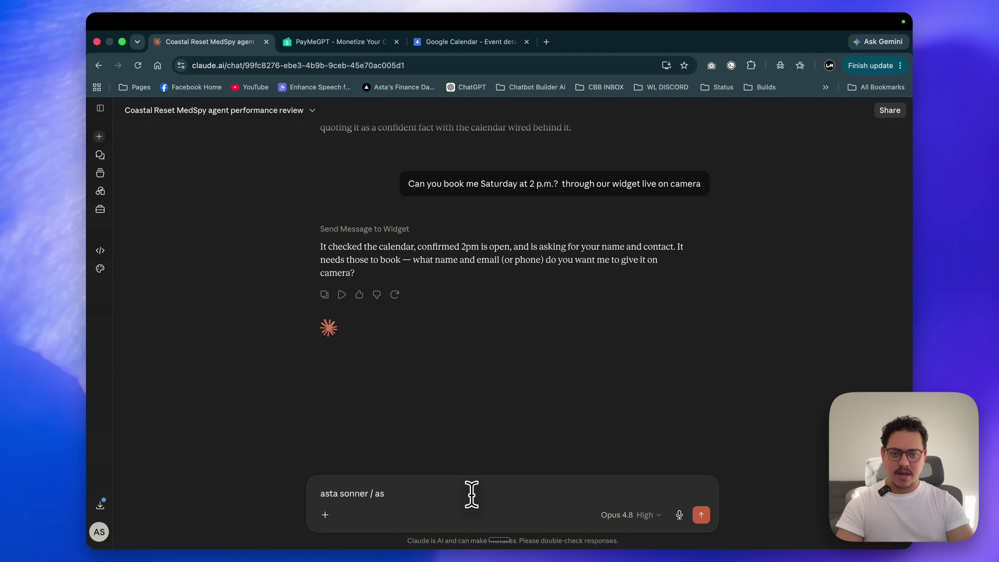
# Submit the contact details and check booking #130's Saturday Jul 4, 2:00–3:00 PM calendar event.
pyautogui.press('Return')
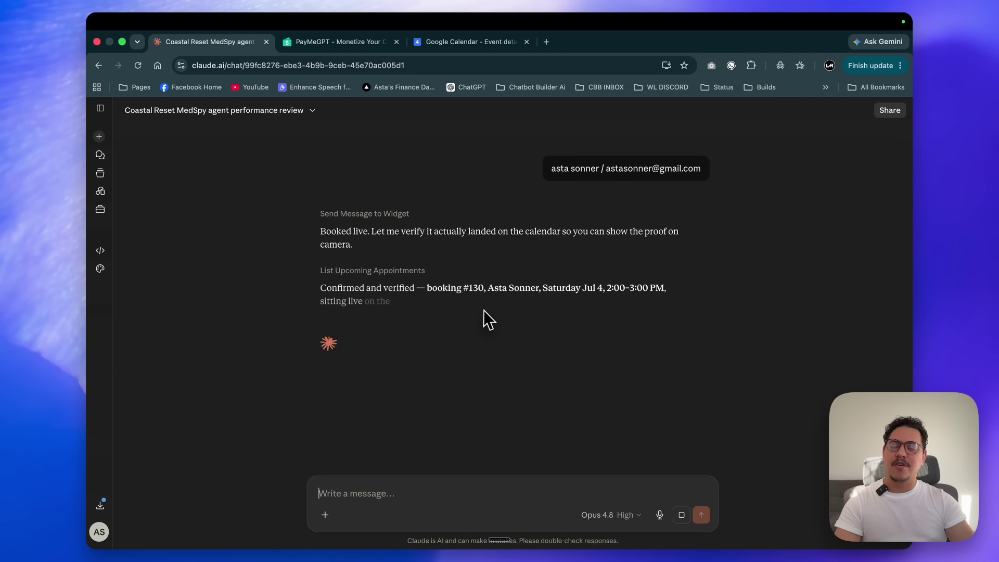
pyautogui.click(463, 45)
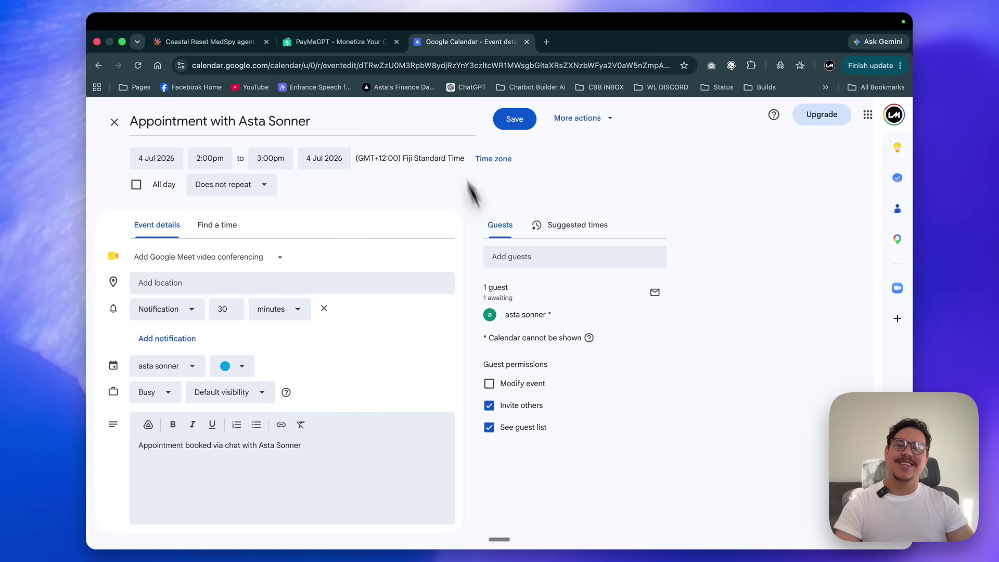
pyautogui.press('super+w')
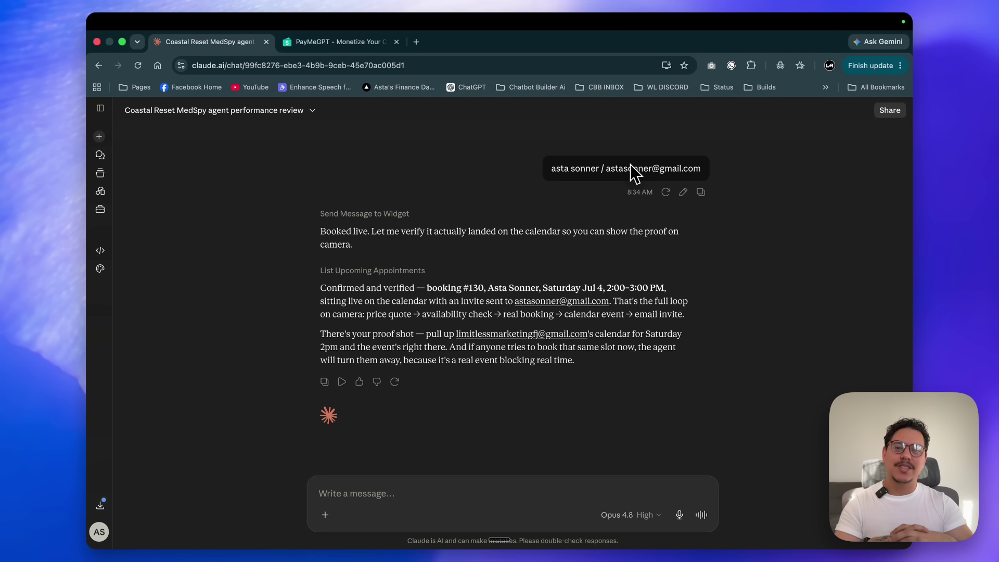